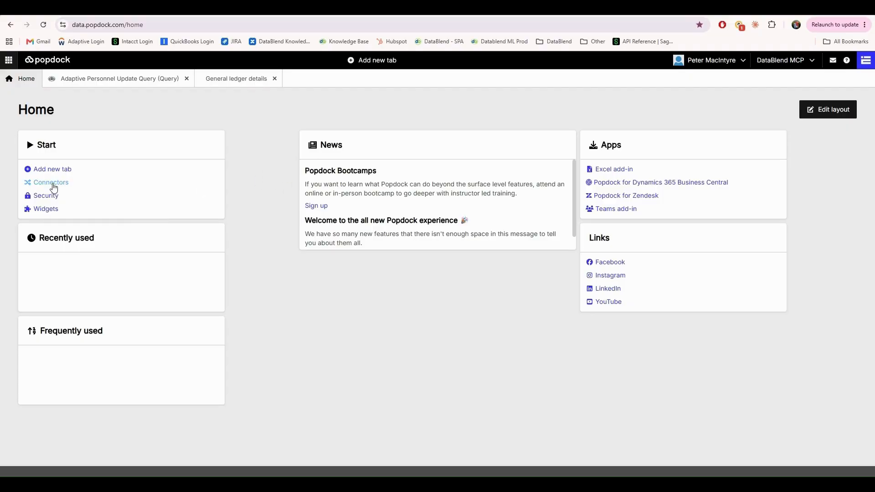
View the existing connectors and open the list of MCP servers
left_click(51, 183)
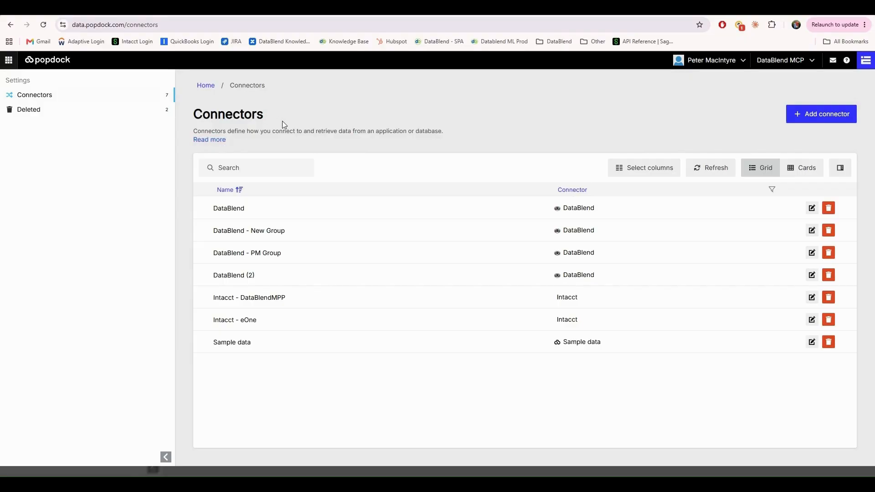
left_click(9, 60)
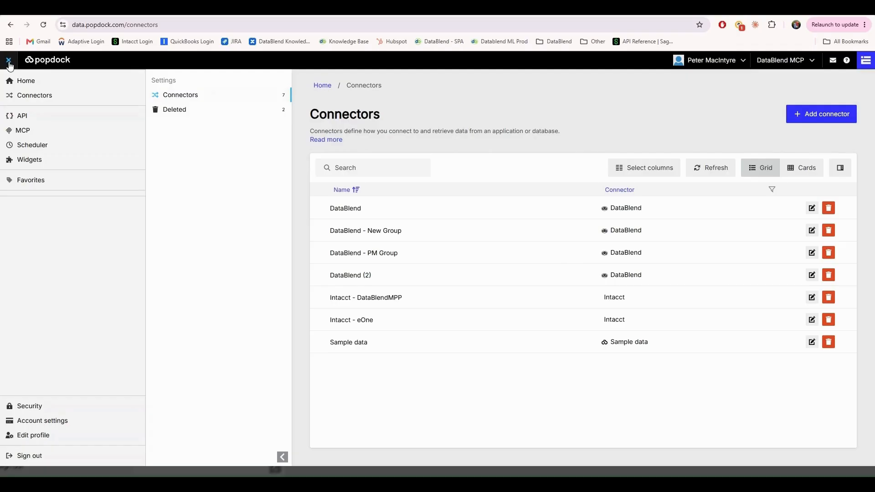
left_click(22, 132)
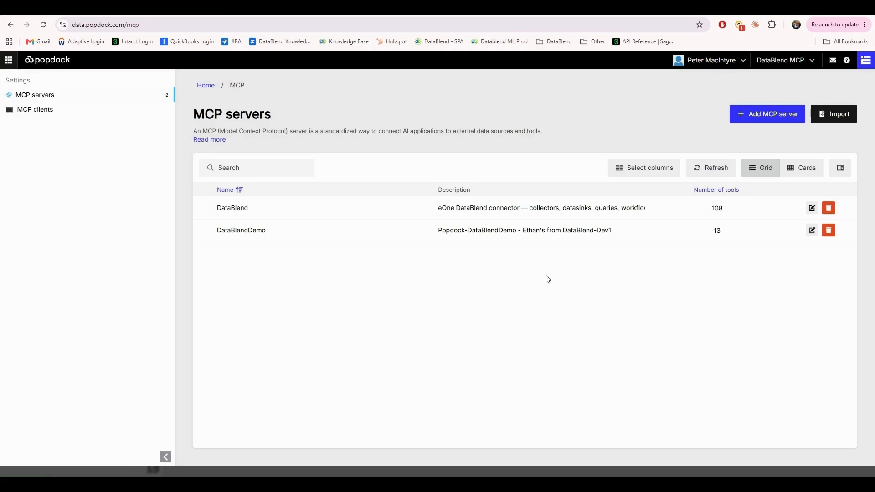
Import an MCP server from datablend-mcp-server 5.json with the DataBlend - PM Group connector, adding security for the signed-in user's own name
left_click(831, 123)
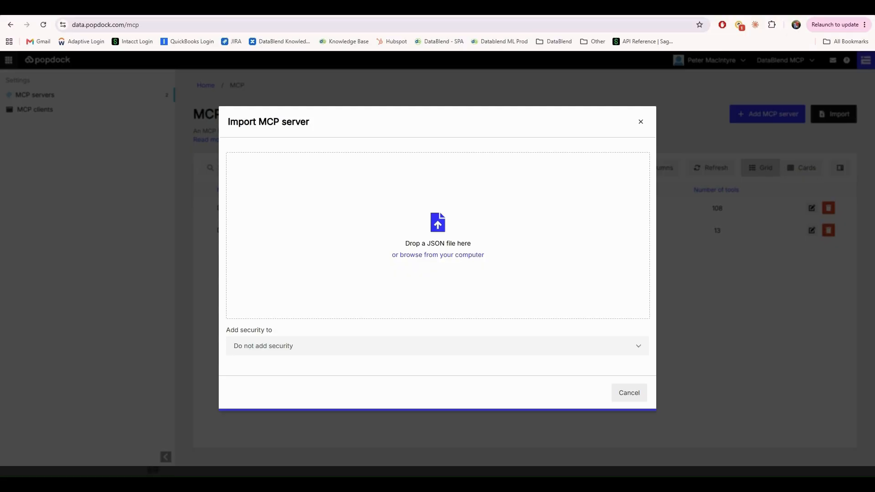
left_click_drag(418, 271, 412, 277)
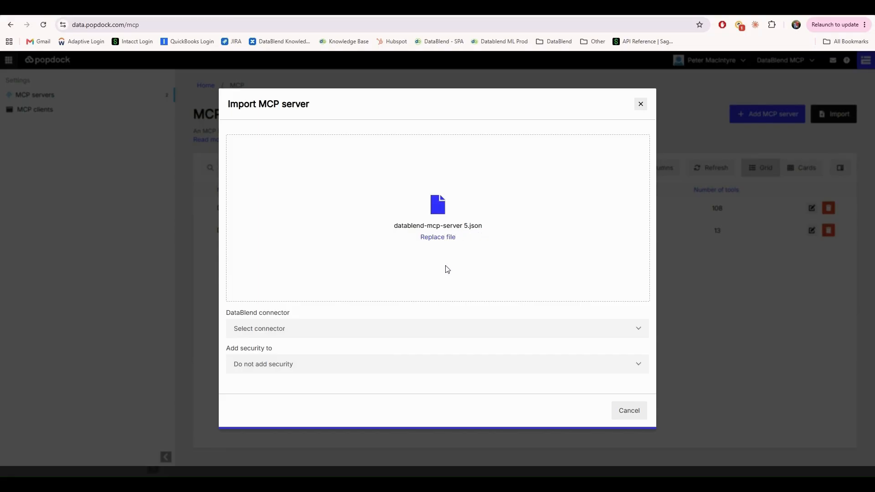
left_click(301, 328)
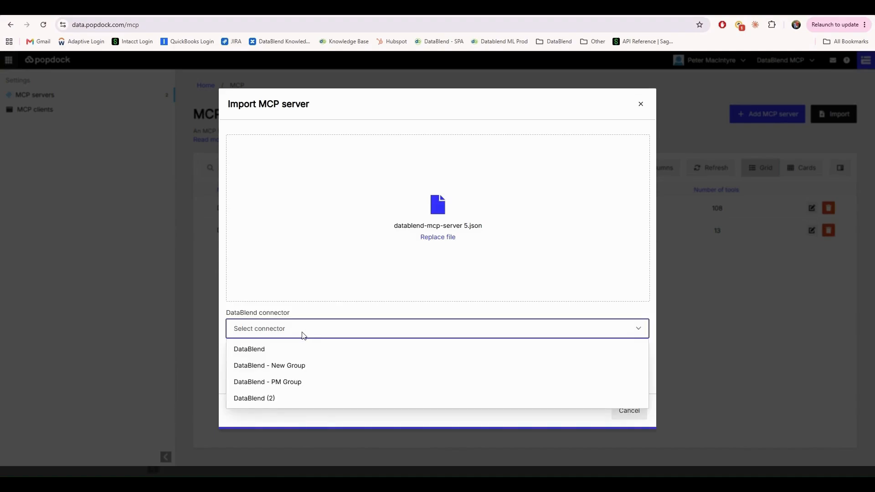
left_click(273, 387)
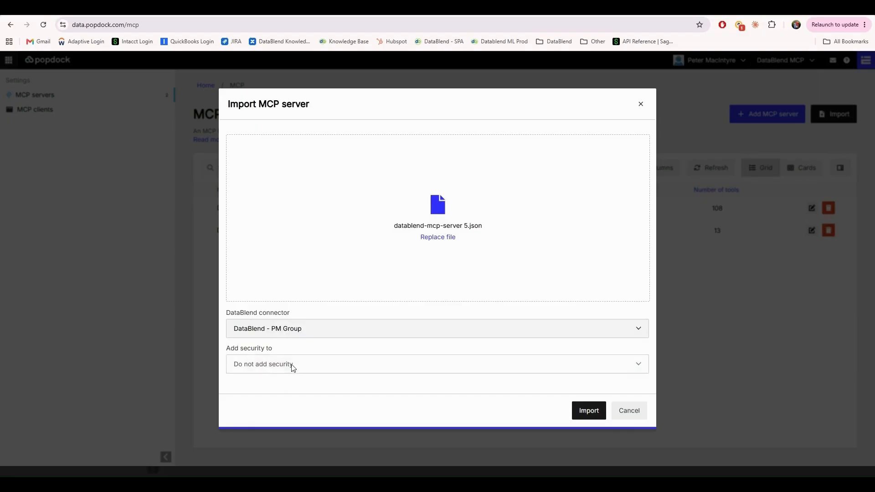
left_click(286, 367)
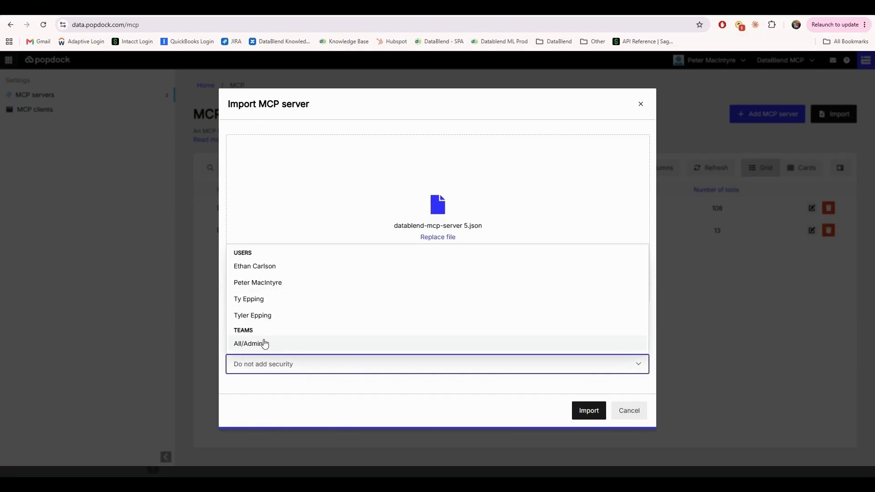
left_click(259, 283)
left_click(375, 393)
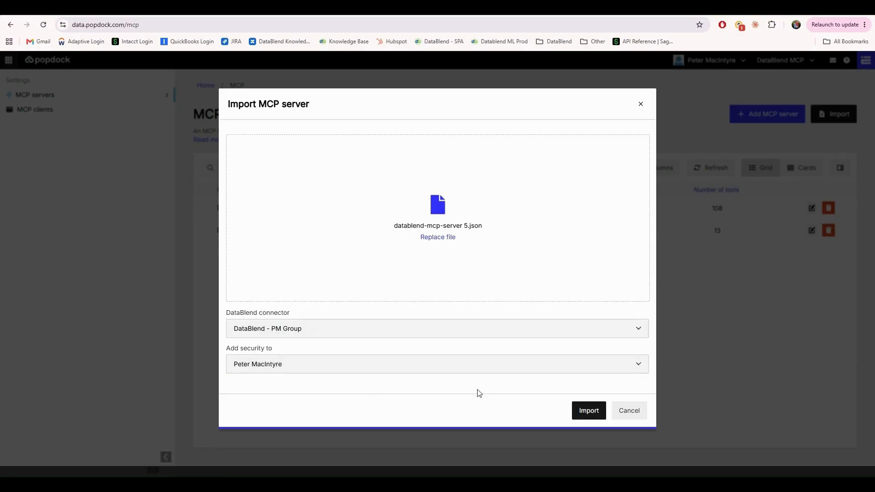
left_click(588, 410)
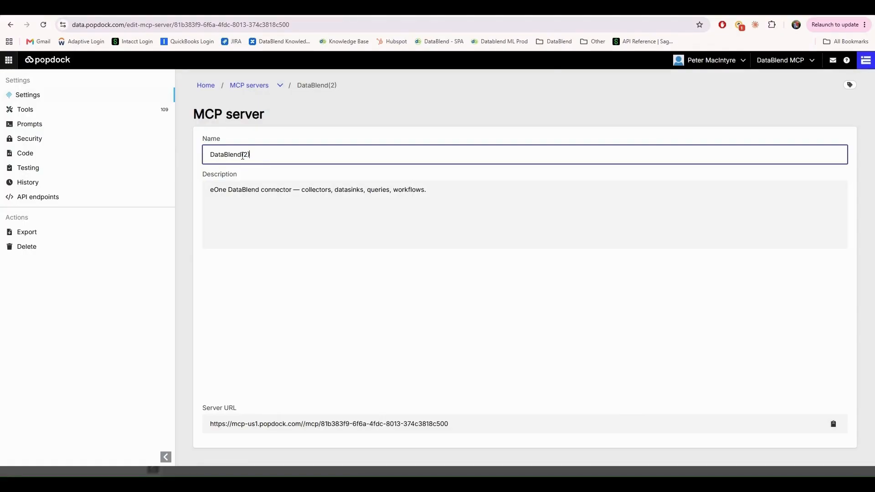
Rename the imported MCP server to "DataBlend - New MCP Server"
mouse_move(244, 157)
left_mouse_down()
mouse_move(253, 156)
mouse_move(243, 155)
left_mouse_up()
type("- New MCP Server")
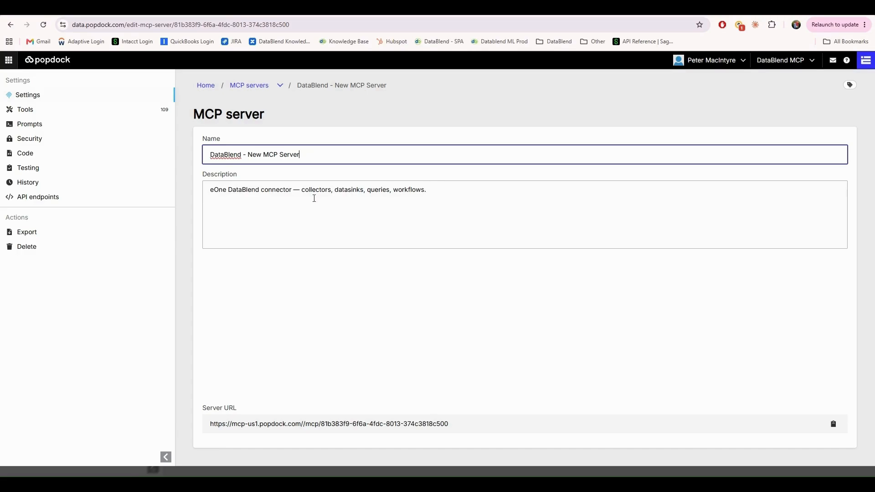
left_click(344, 192)
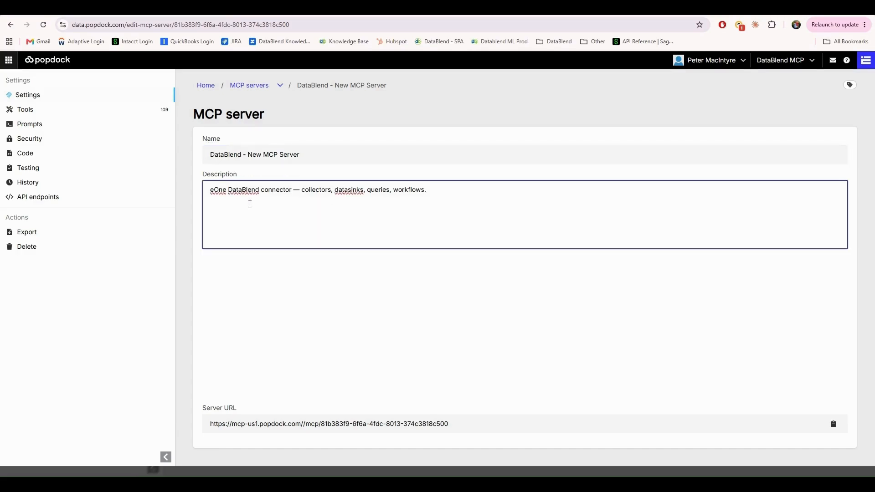
Open the server's tools, clear the search filter to list them all, and view the tool types that can be added
left_click(28, 113)
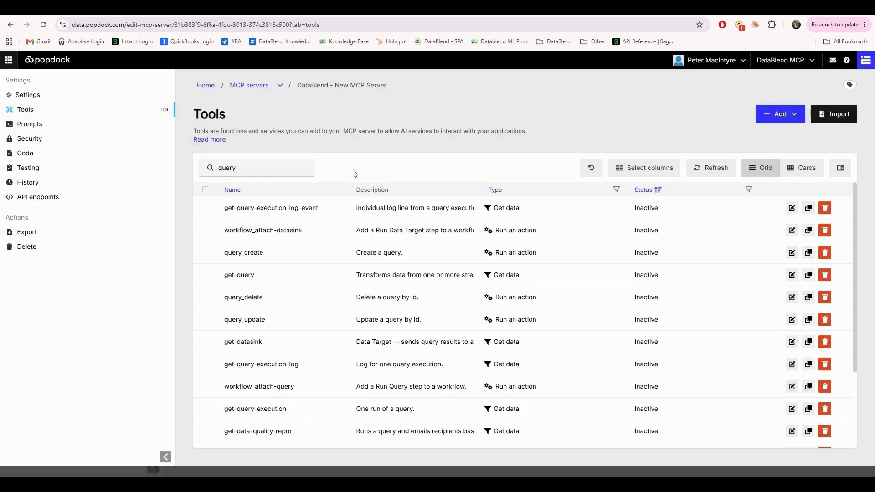
double_click(214, 165)
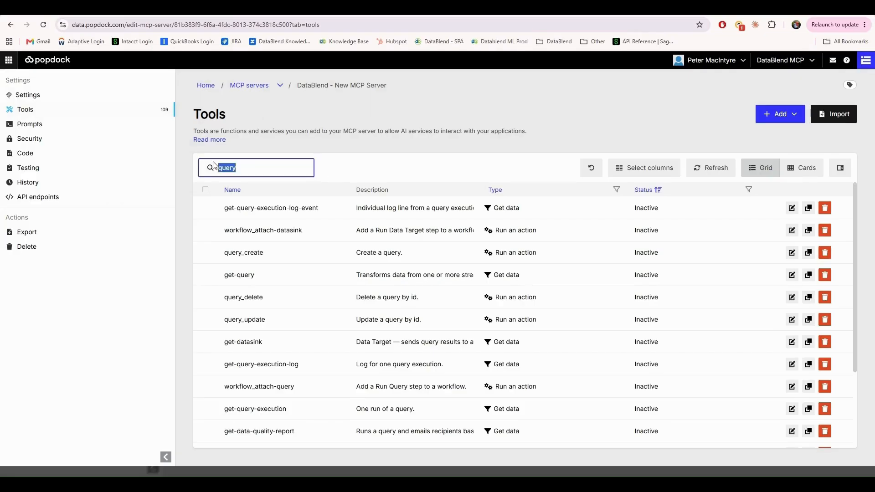
key("BackSpace")
left_click(356, 164)
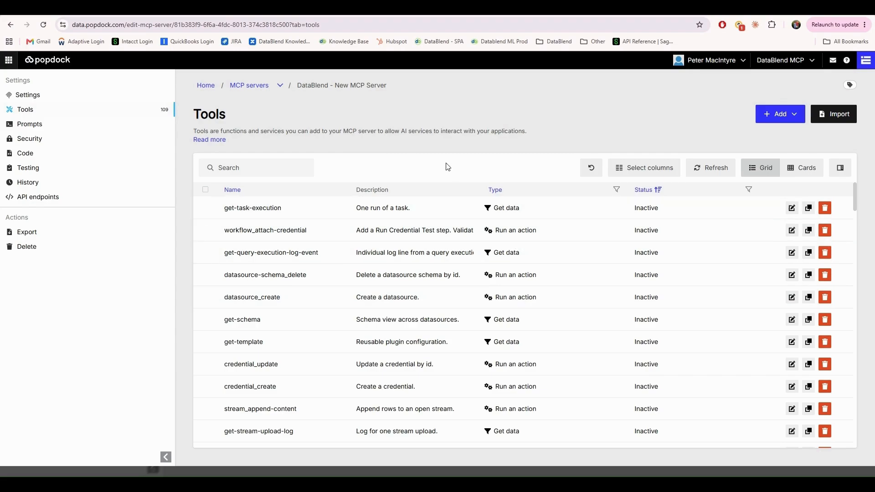
left_click(789, 119)
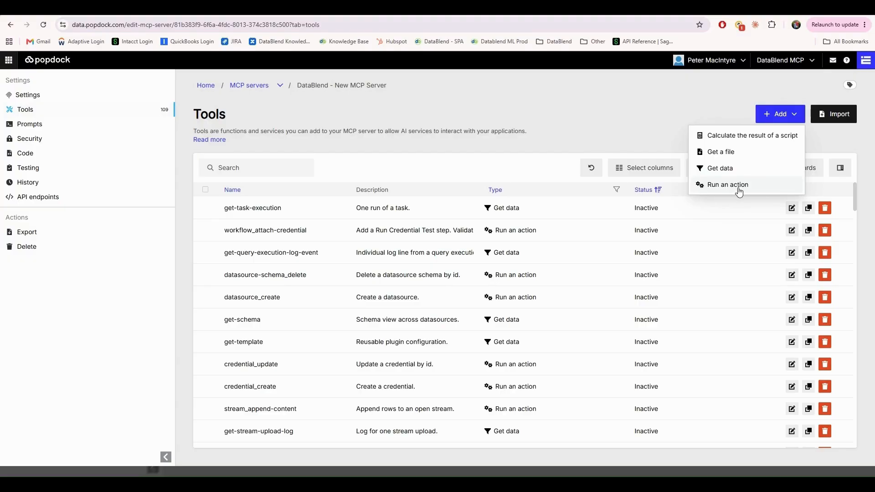
Filter the tools by "query" and set the status of the query_create tool to Active
left_click(255, 168)
type("query")
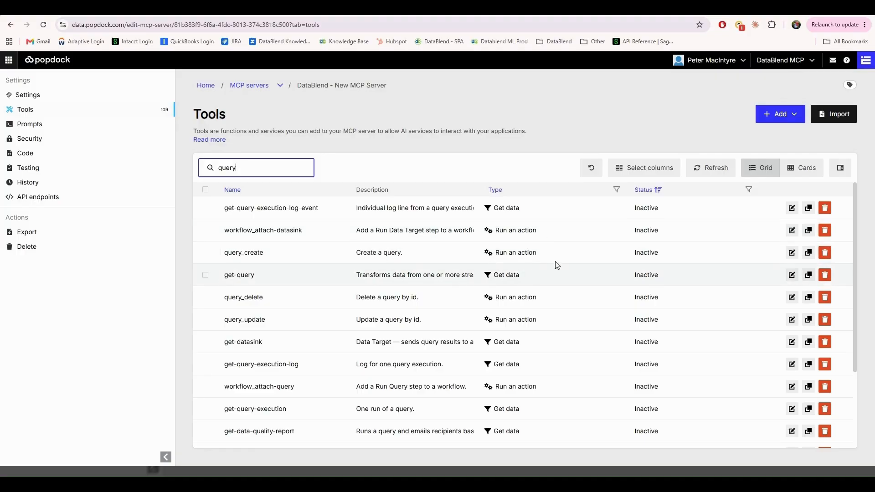
left_click(657, 256)
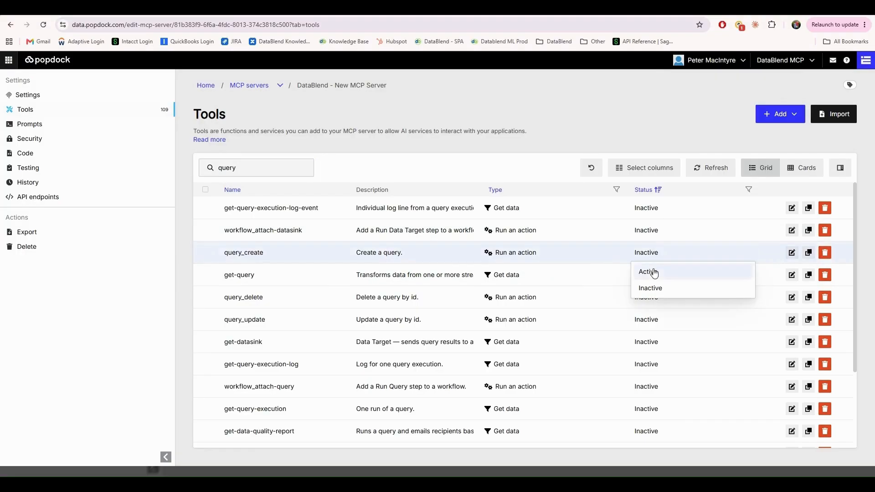
left_click(648, 271)
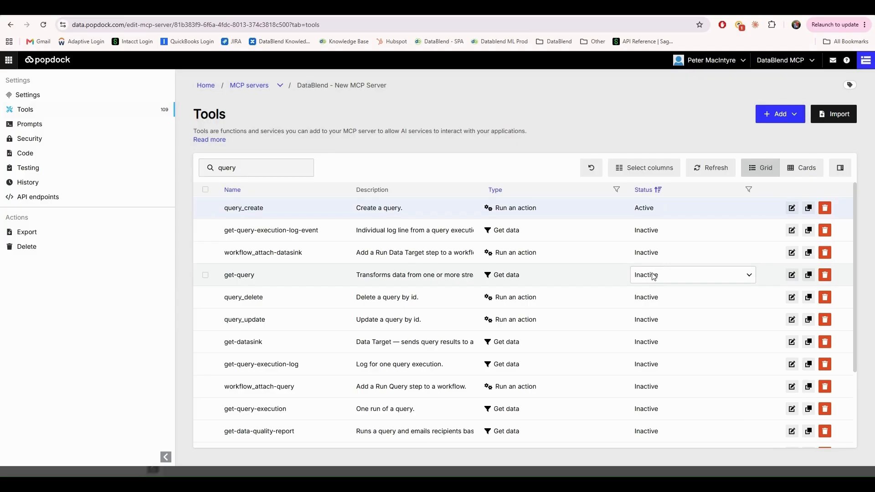
left_click(666, 215)
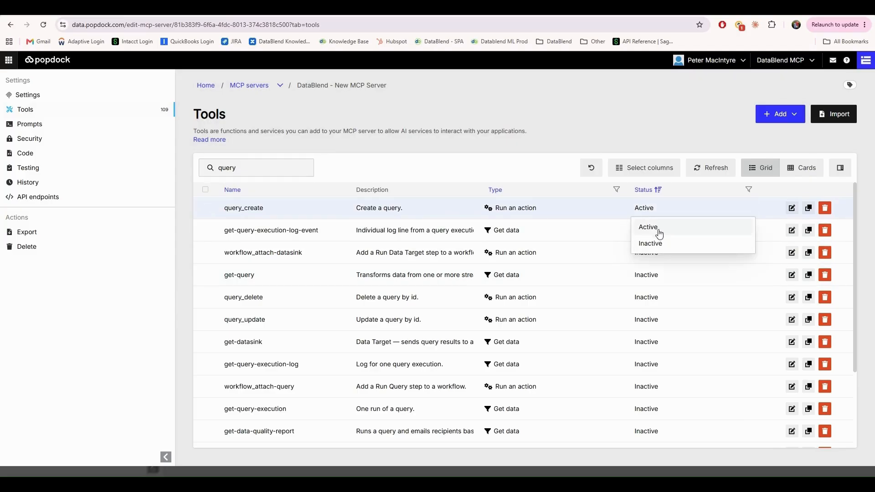
left_click(315, 297)
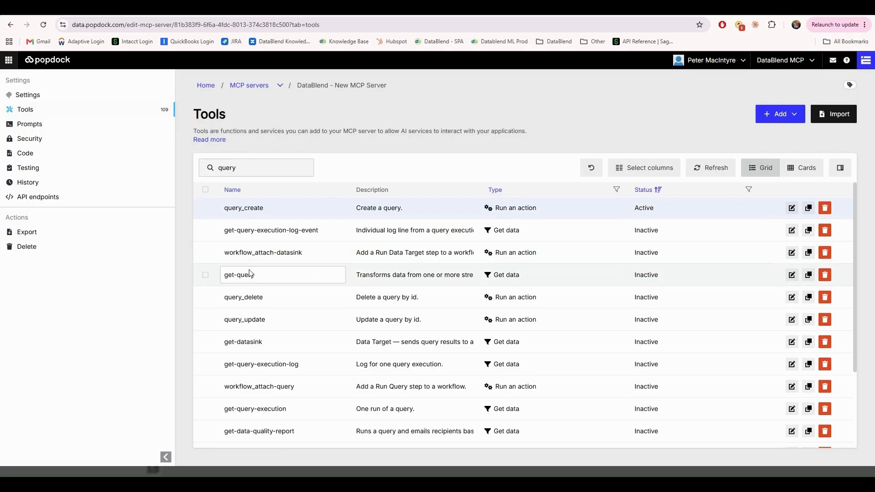
Set the status of the get-query and query_update tools to Active
left_click(659, 276)
left_click(655, 295)
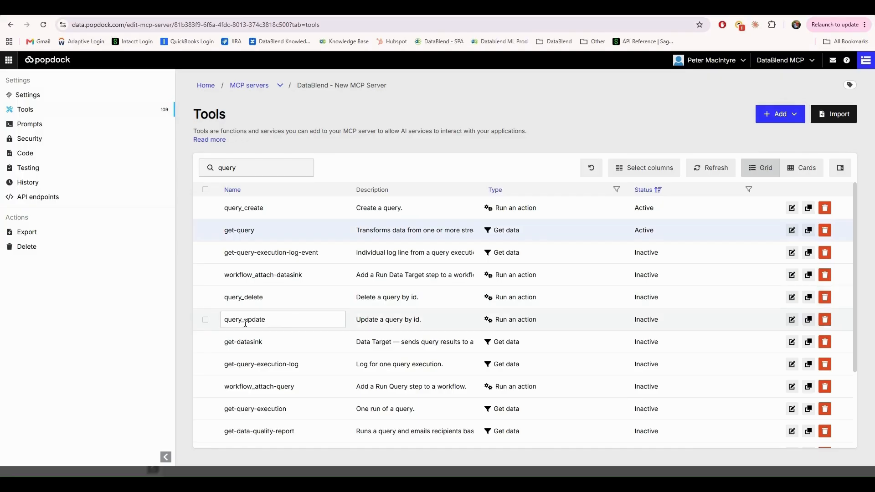
left_click(647, 322)
left_click(656, 342)
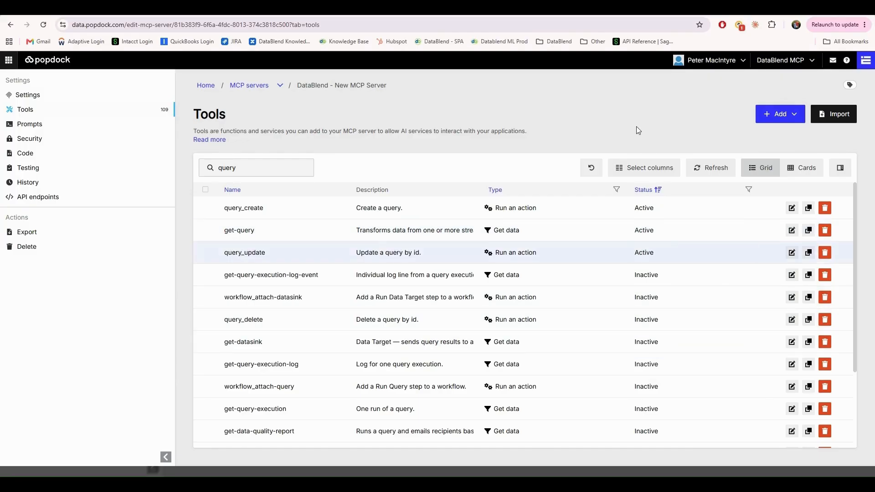
Look through the remaining tools in the filtered query list
left_click(298, 292)
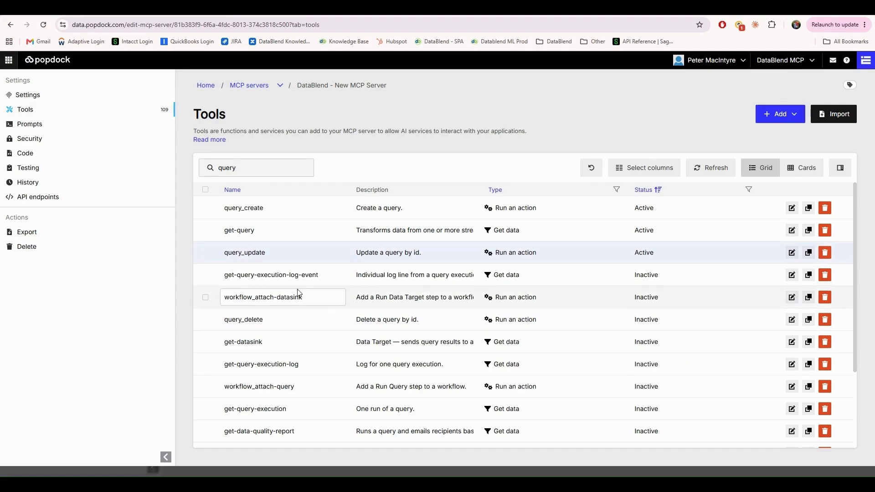
scroll(375, 314, "down", 1)
scroll(374, 315, "down", 1)
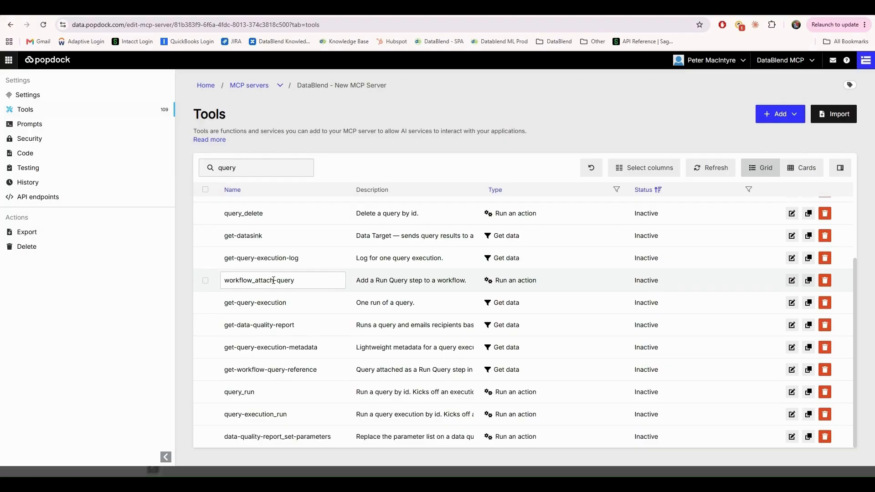
scroll(273, 309, "up", 2)
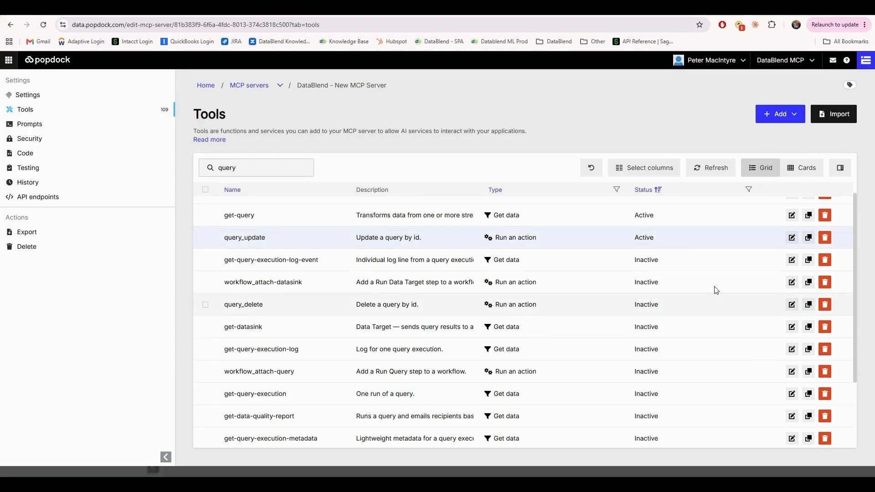
scroll(248, 248, "up", 1)
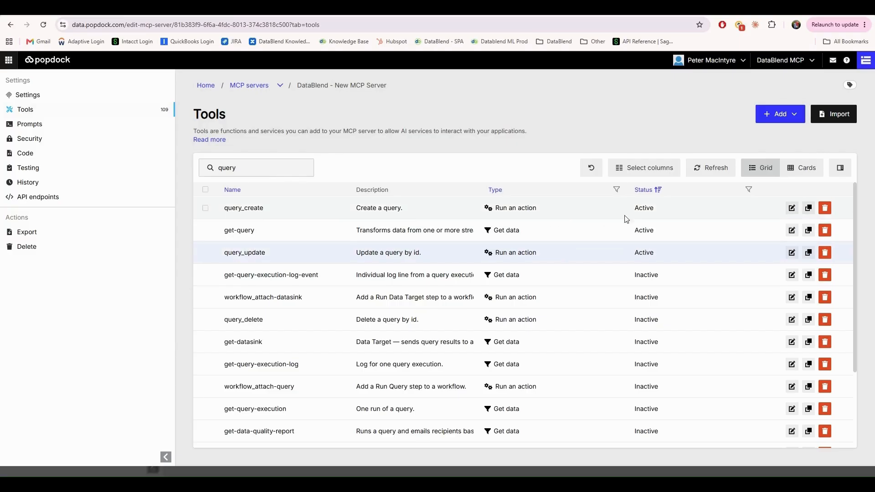
Open the query_create tool and examine its parameters, action fields and response fields
left_click(793, 209)
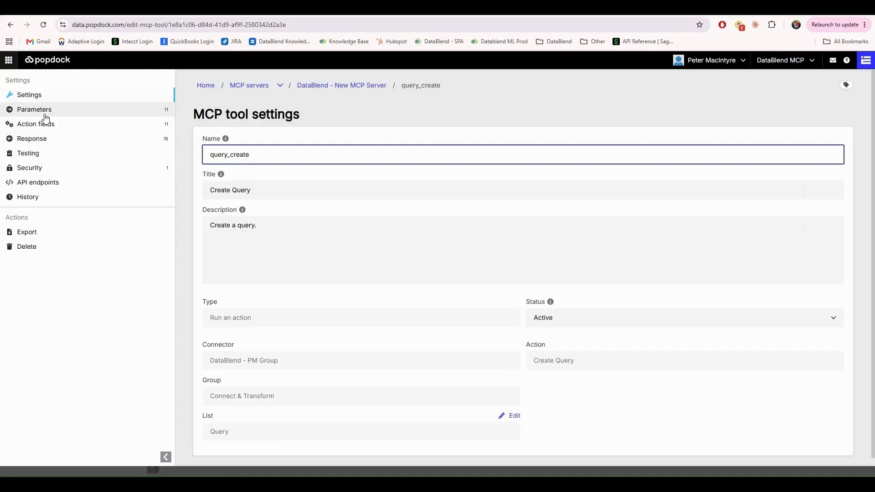
left_click(44, 115)
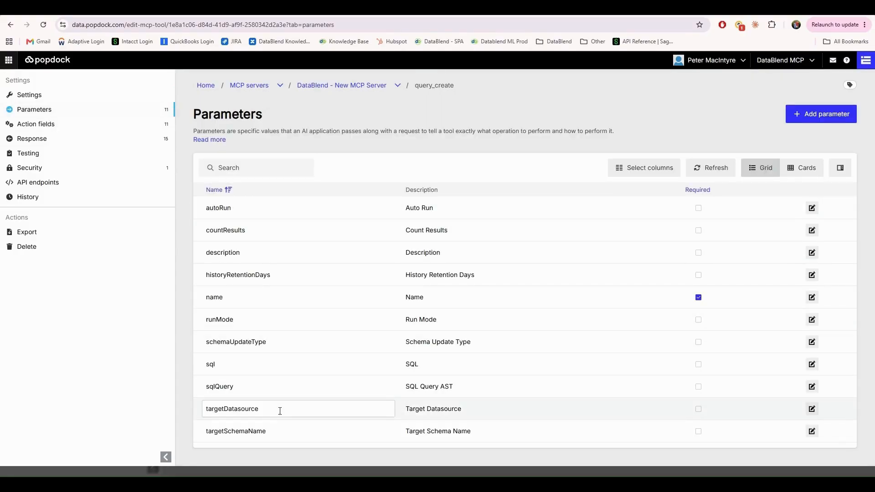
left_click(45, 125)
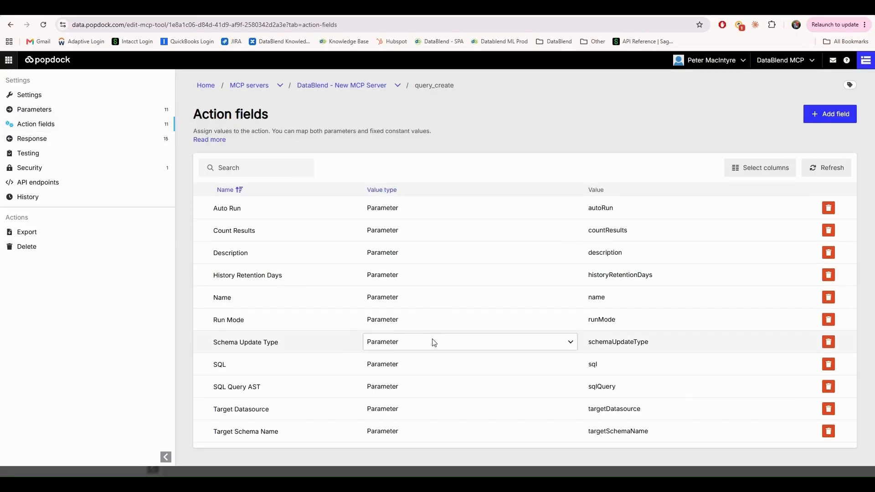
left_click(33, 139)
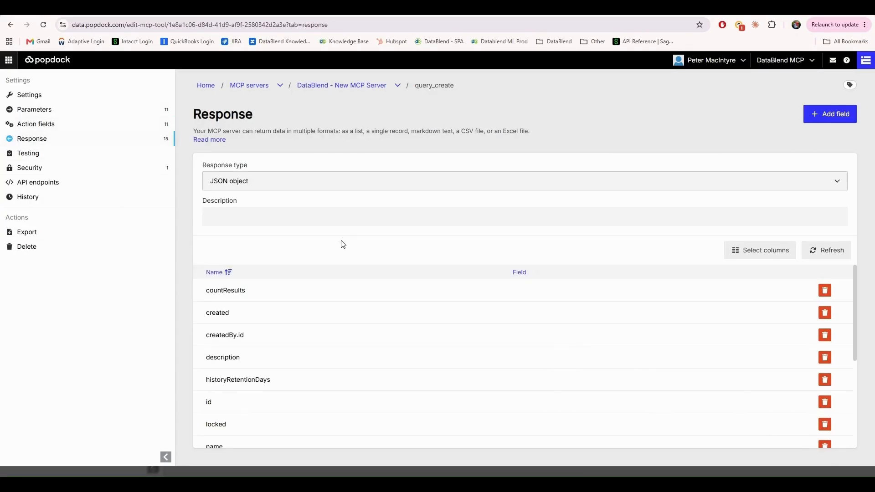
scroll(328, 337, "down", 4)
scroll(326, 343, "up", 5)
Examine the test parameters of the query_create tool and return to the list of MCP servers
left_click(102, 159)
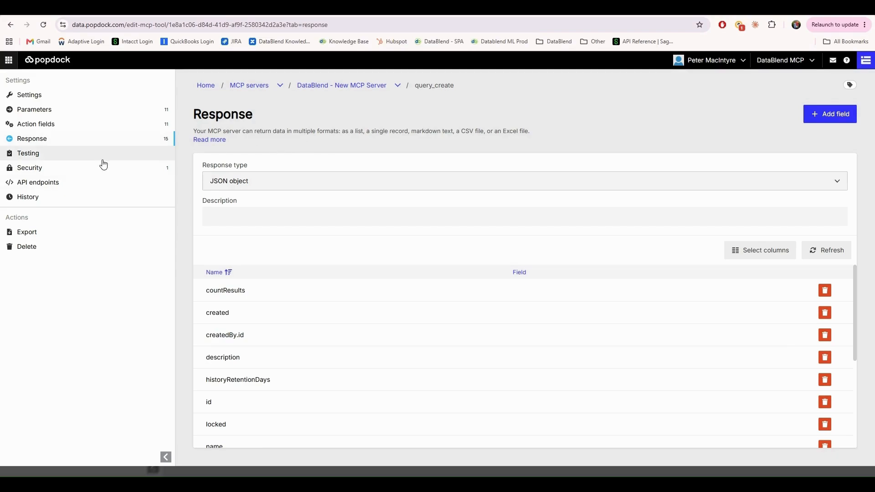
left_click(289, 228)
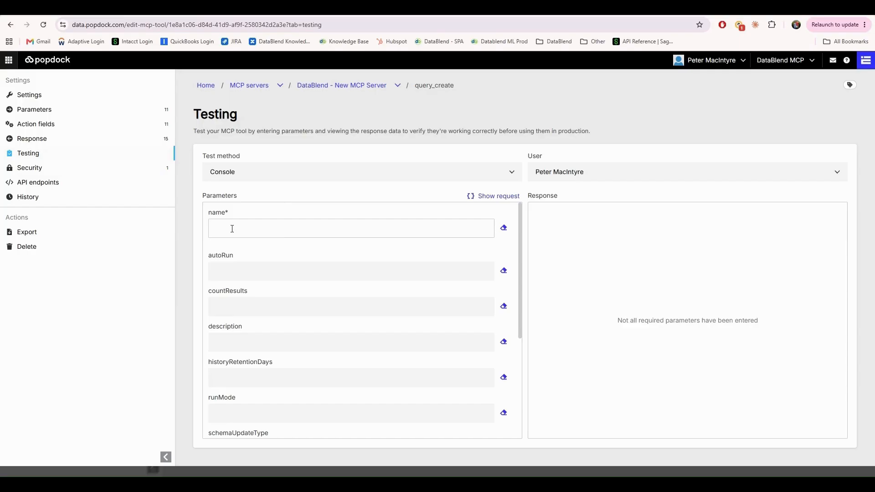
scroll(319, 278, "down", 4)
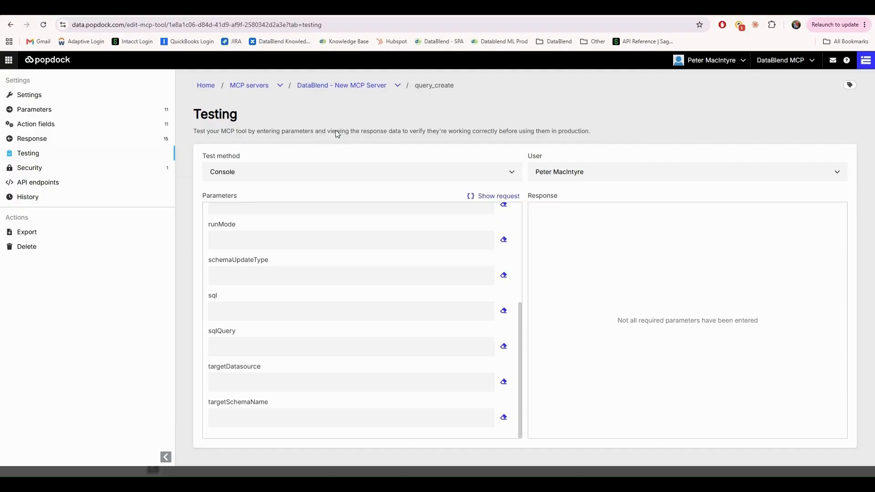
left_click(248, 86)
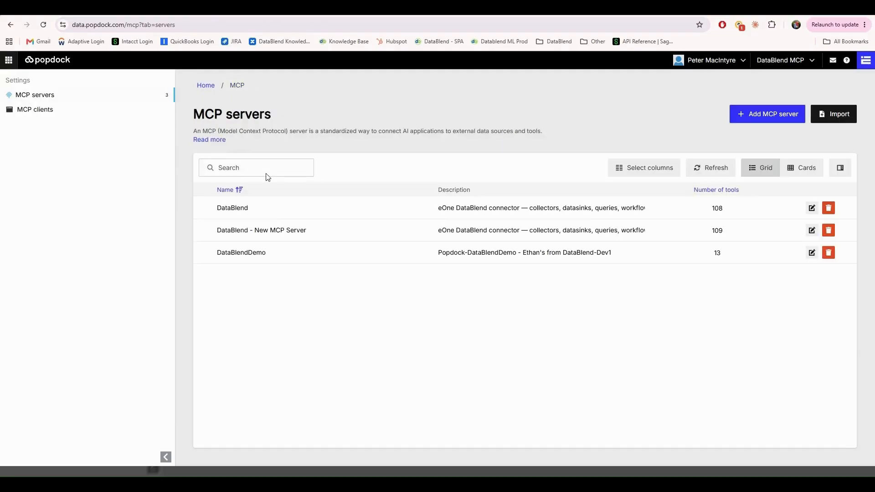